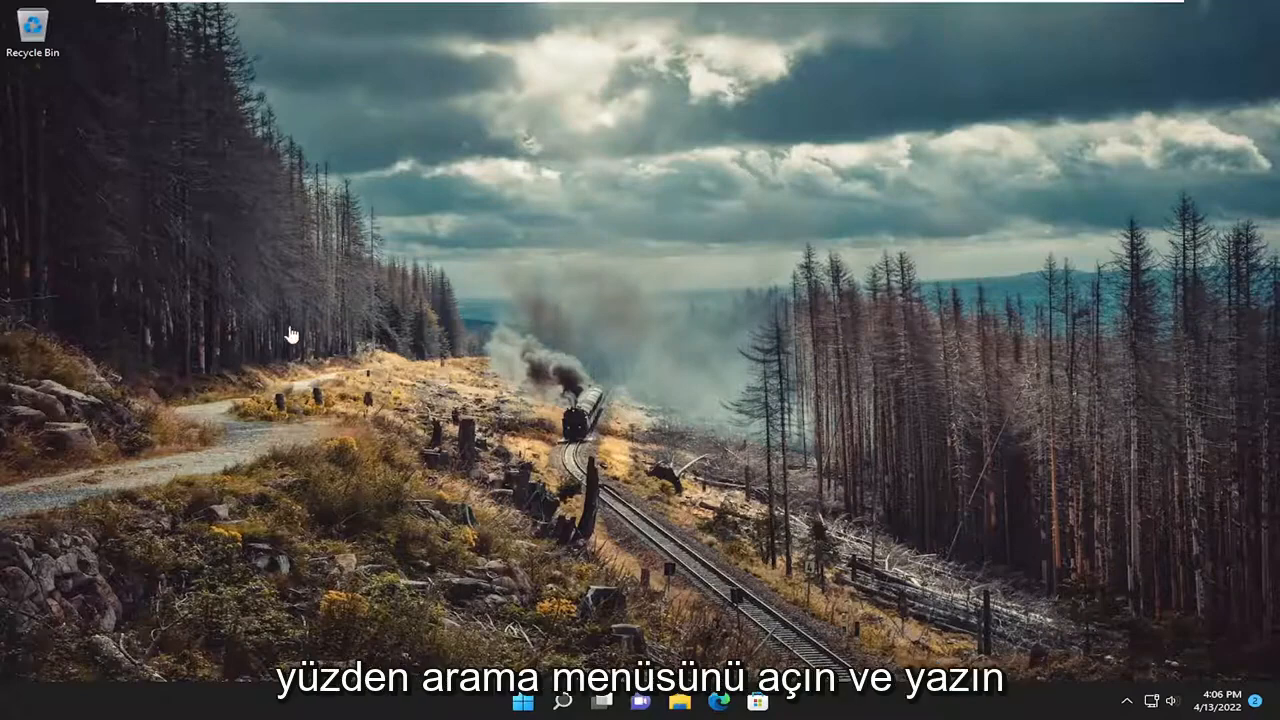
- Launch the Services console from Windows search
click(563, 702)
text(serv)
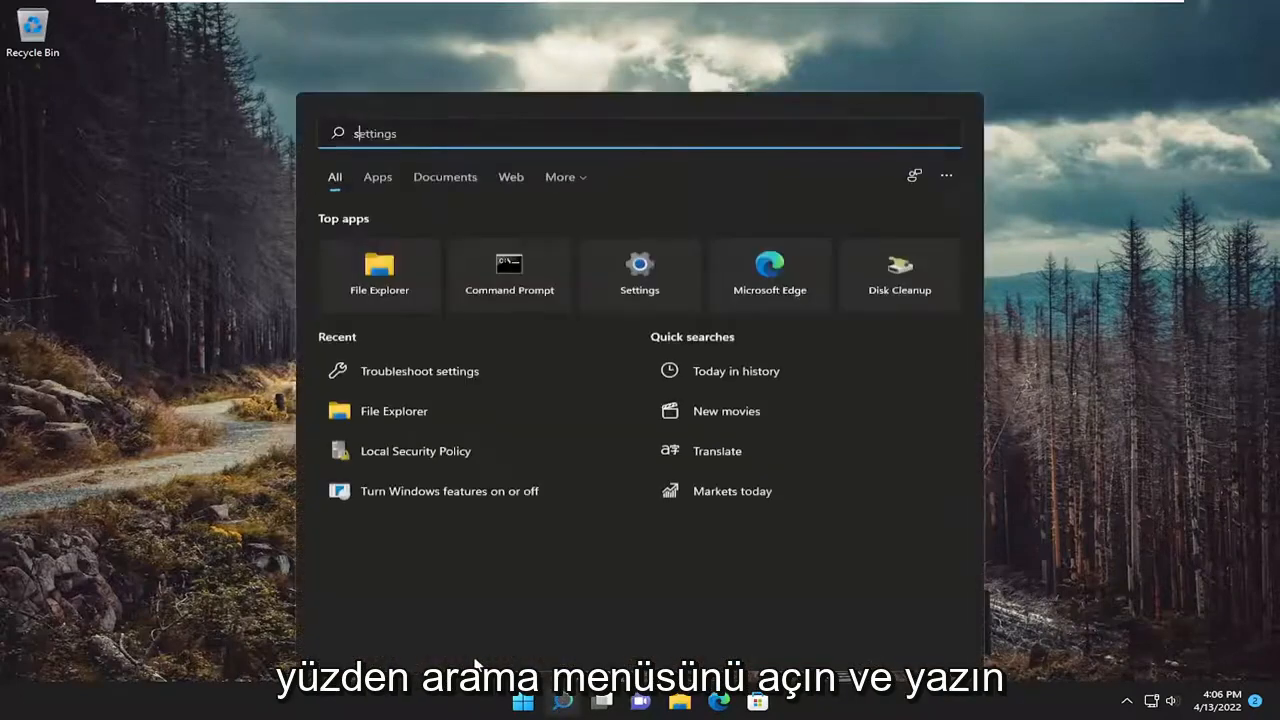
text(ices)
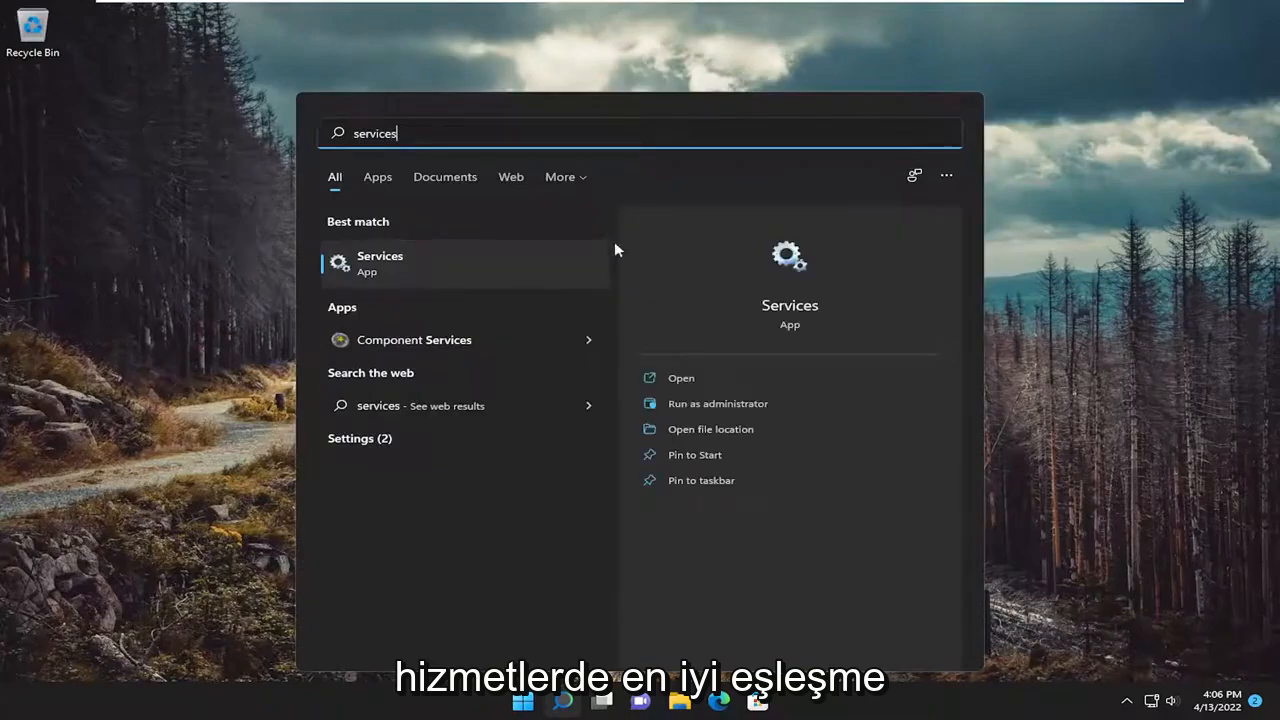
click(420, 262)
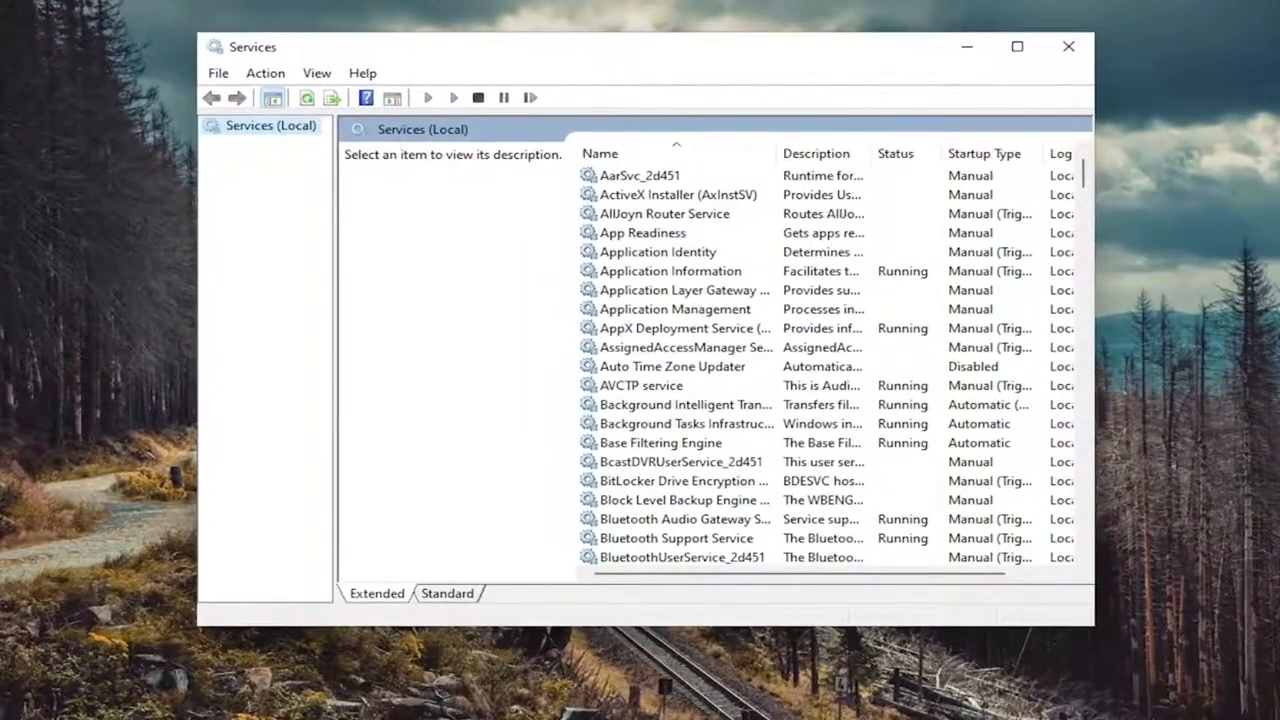
- Set the Credential Manager service's startup type to Disabled, stop it, and apply the change
click(641, 385)
scroll(700, 420, down, 7)
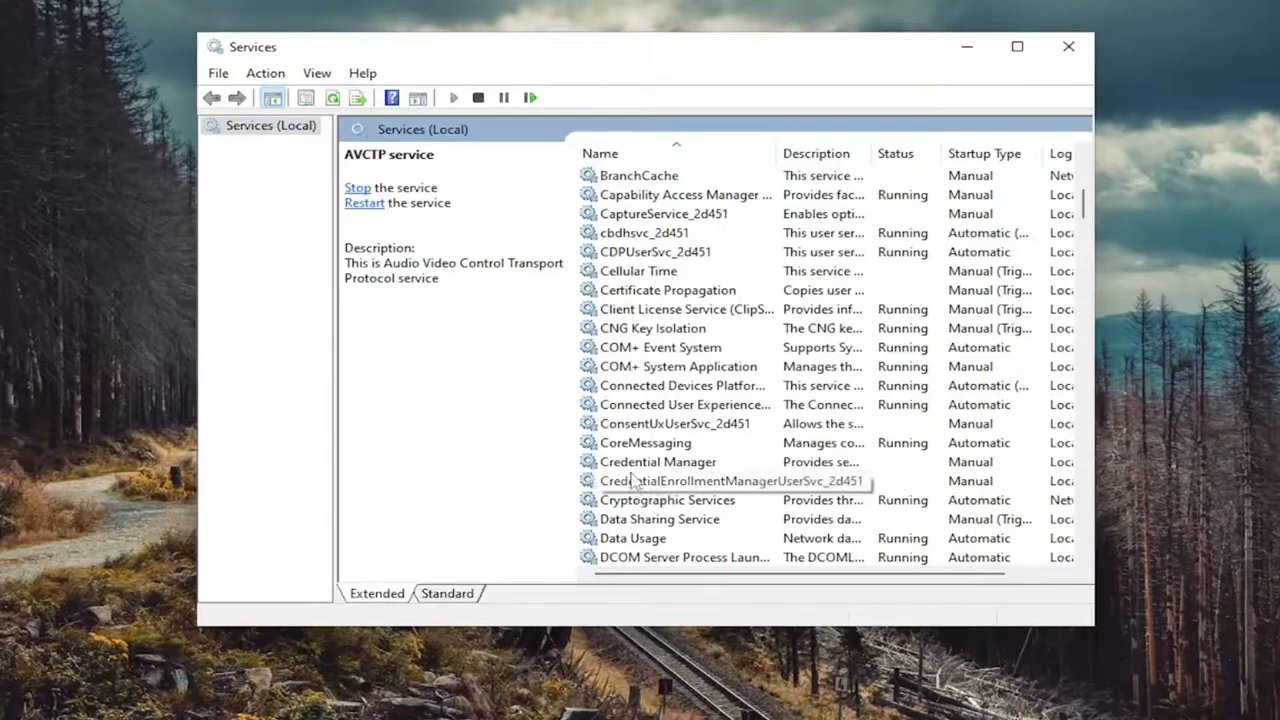
double_click(640, 462)
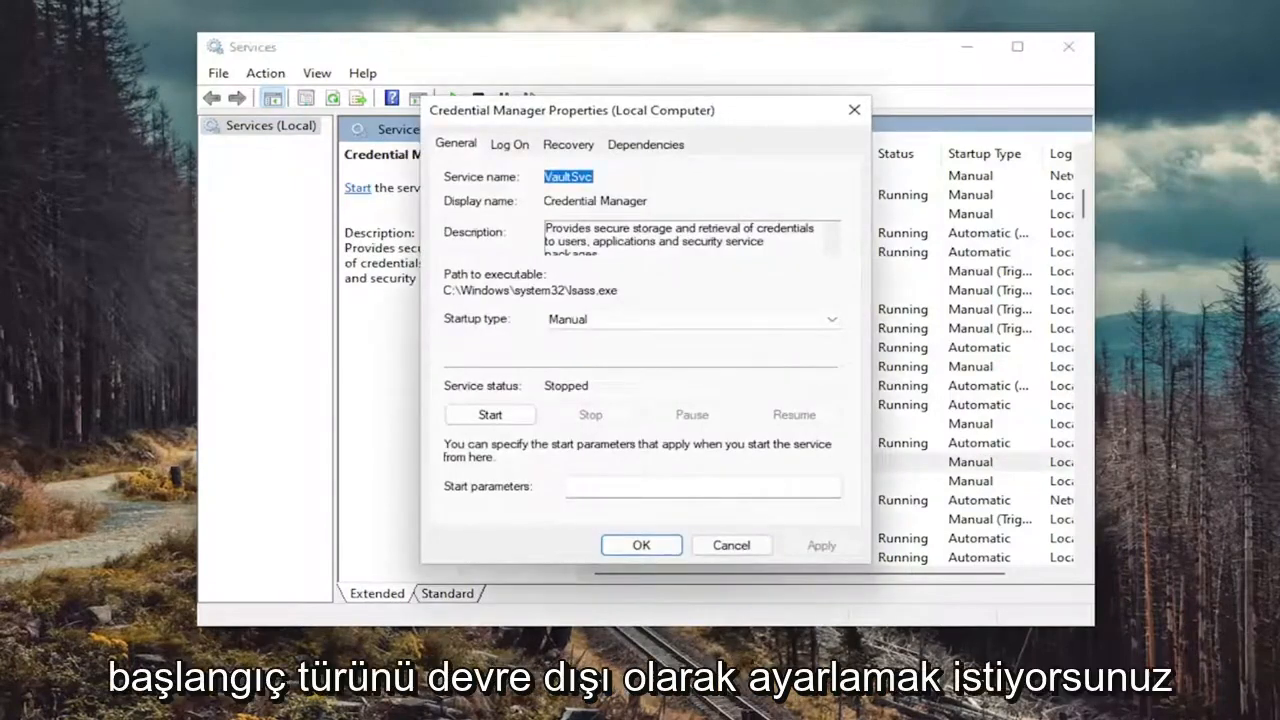
click(489, 414)
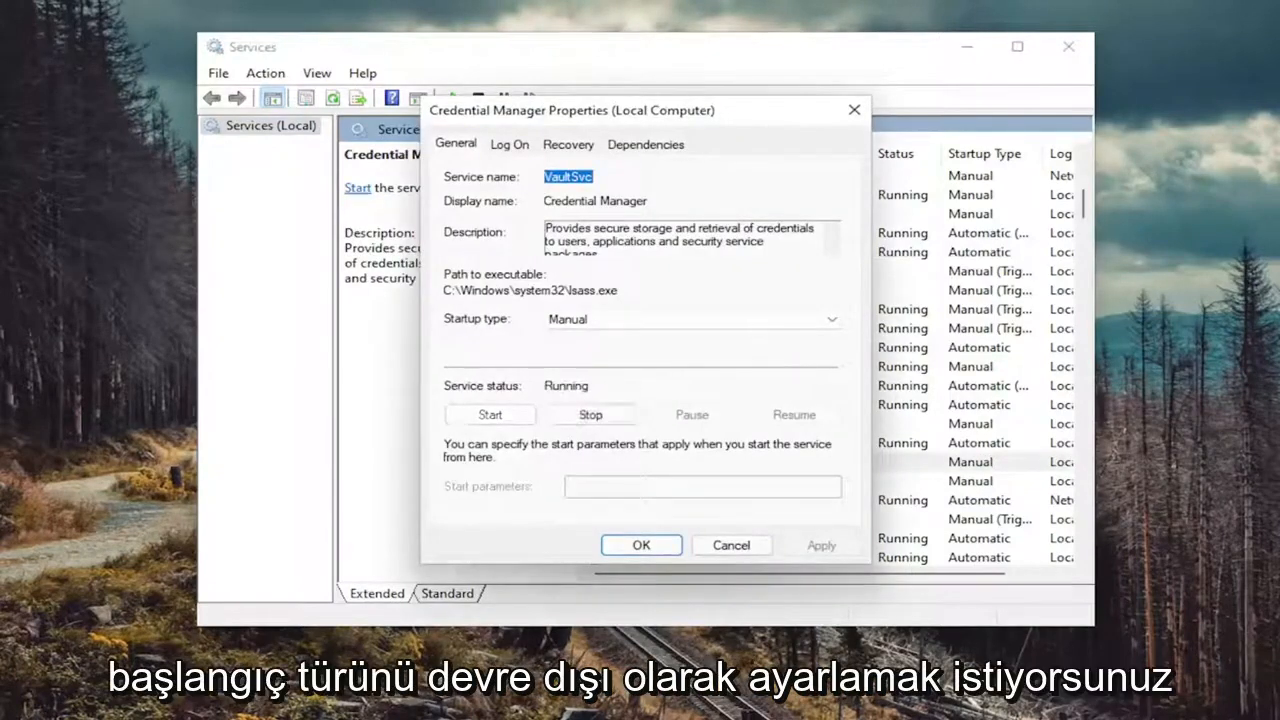
click(595, 318)
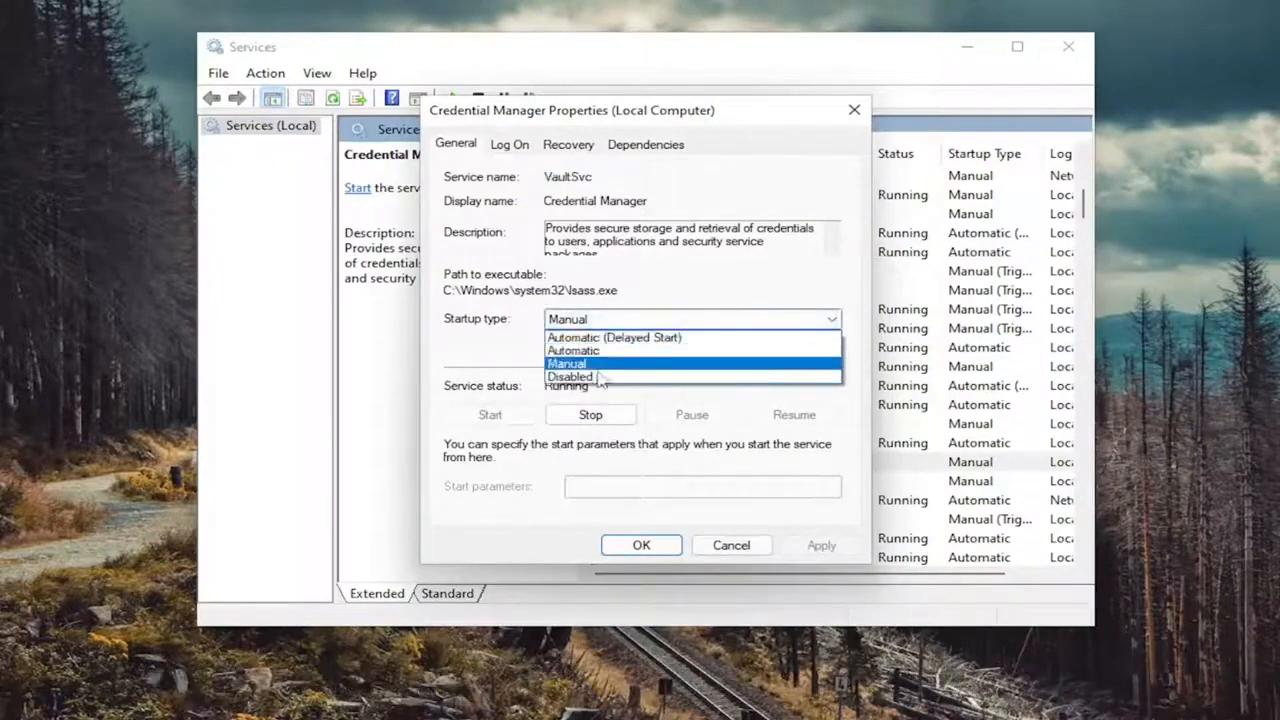
click(600, 378)
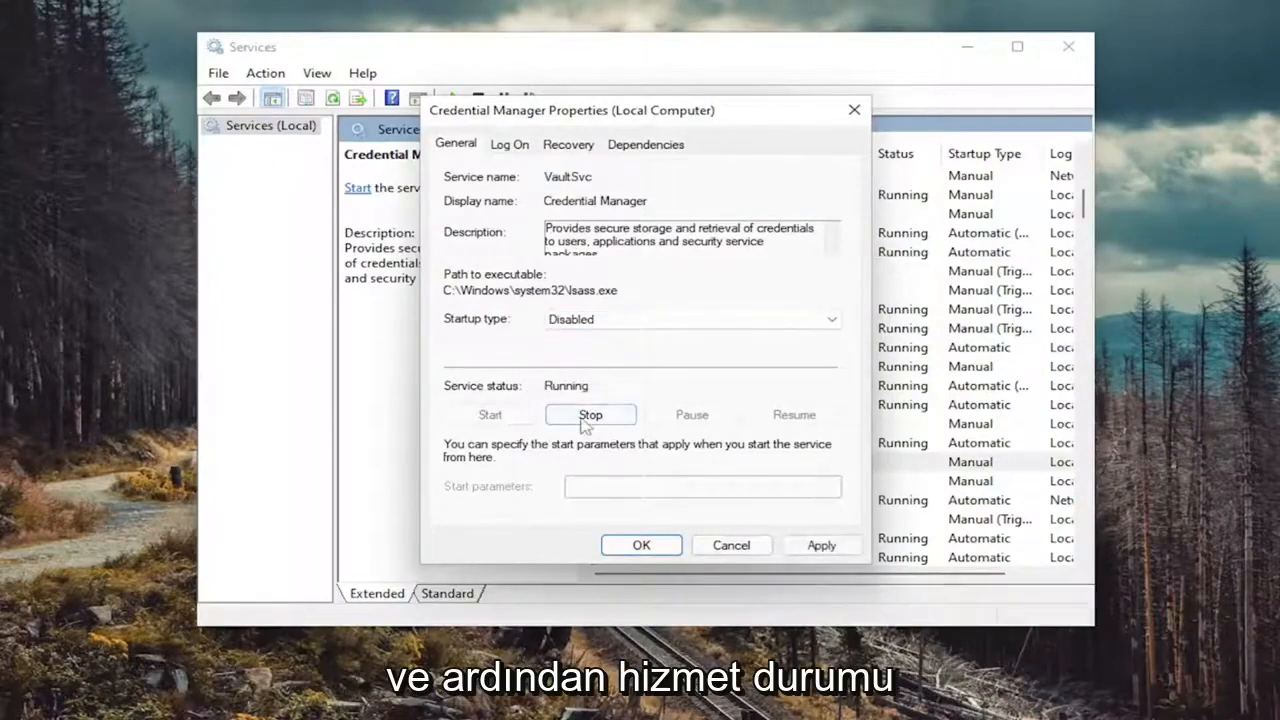
click(590, 414)
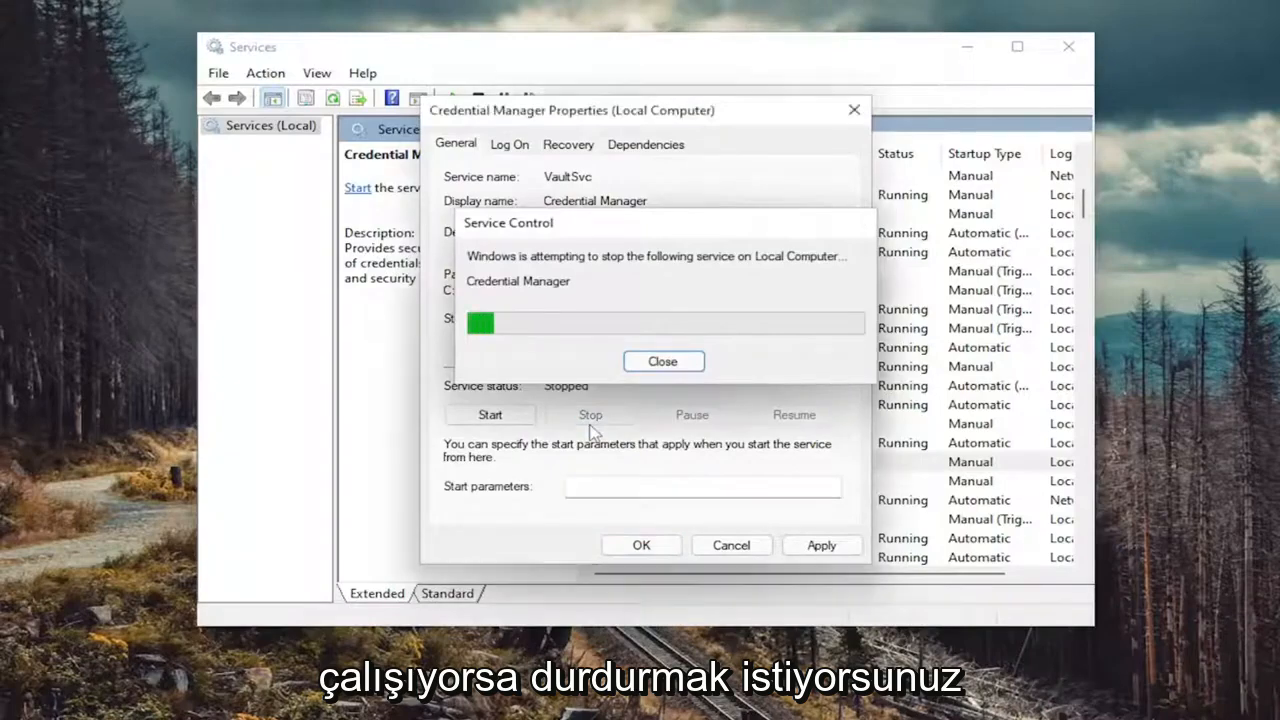
click(821, 545)
click(641, 545)
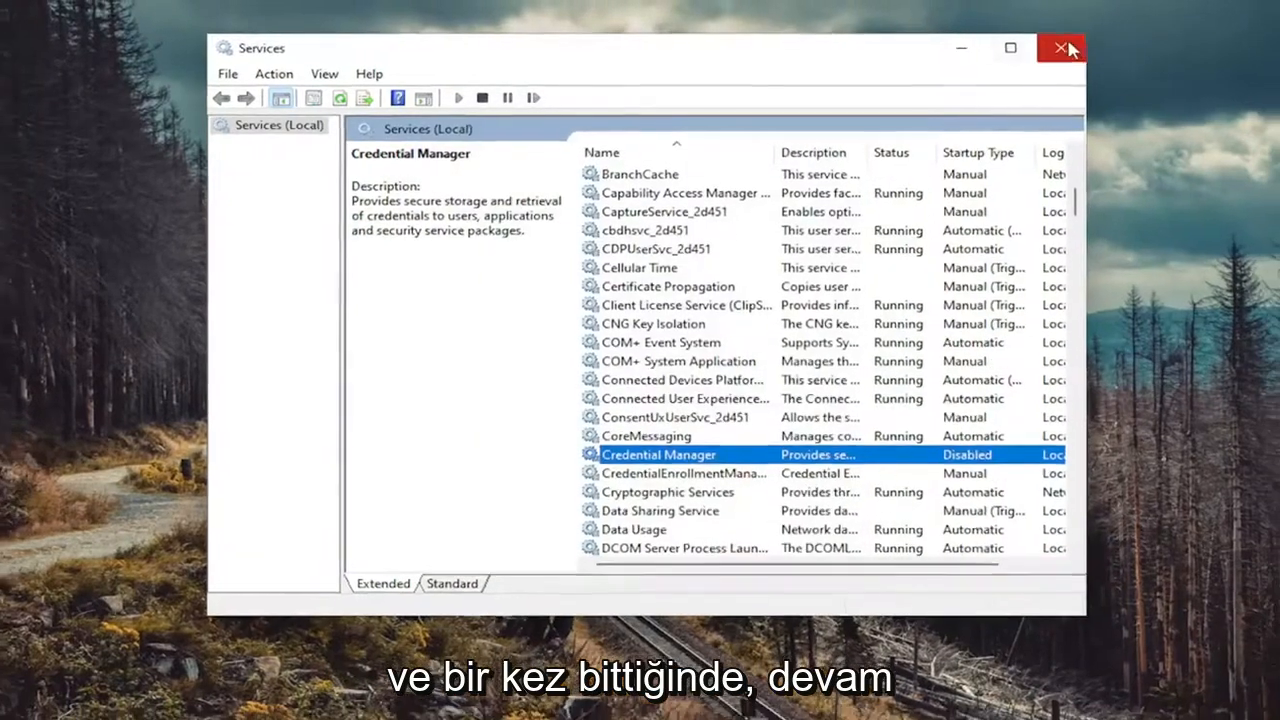
- Close the Services console and bring up the Start button's quick system menu
click(1068, 48)
right_click(523, 700)
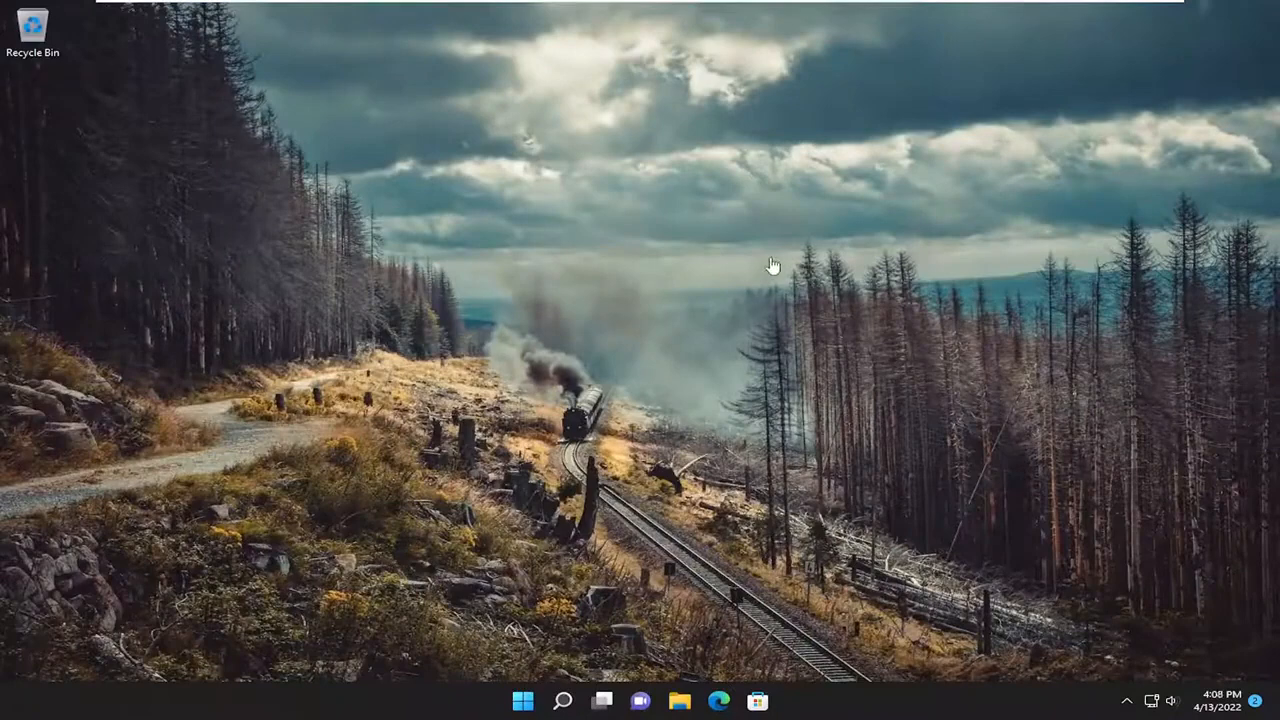
- Launch Local Security Policy from search, centre its window and widen the tree pane
click(563, 700)
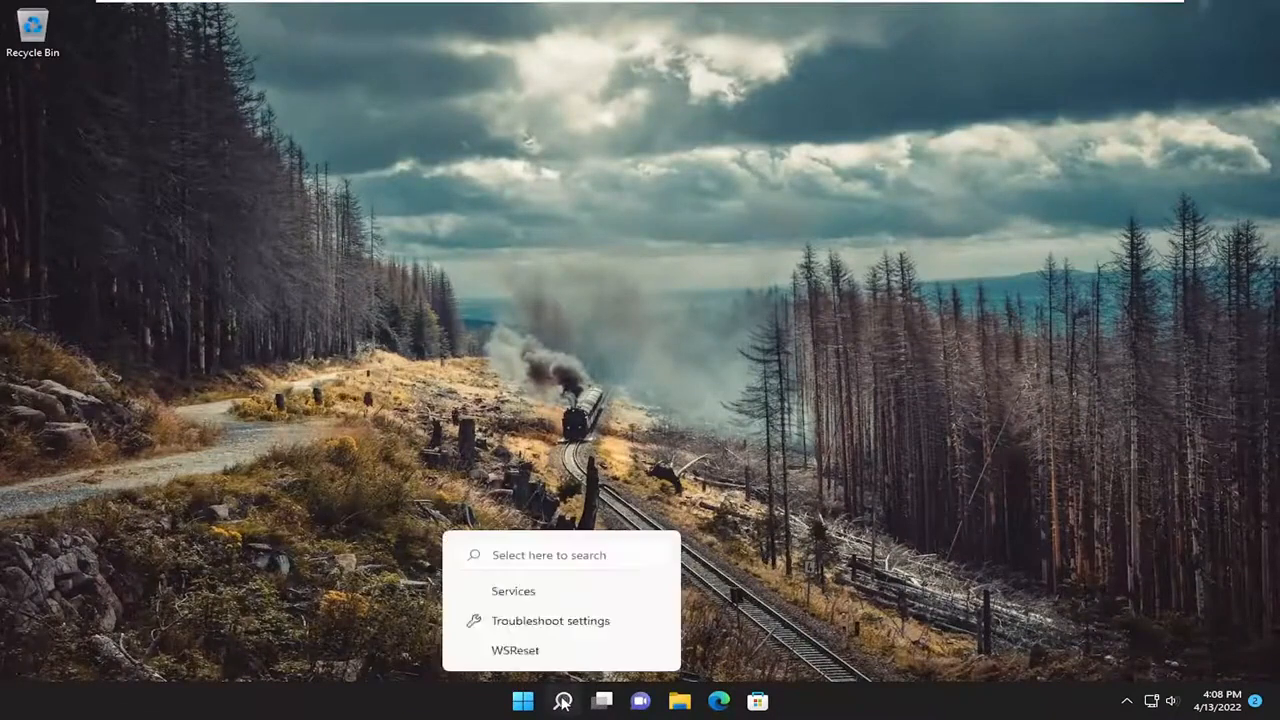
text(local)
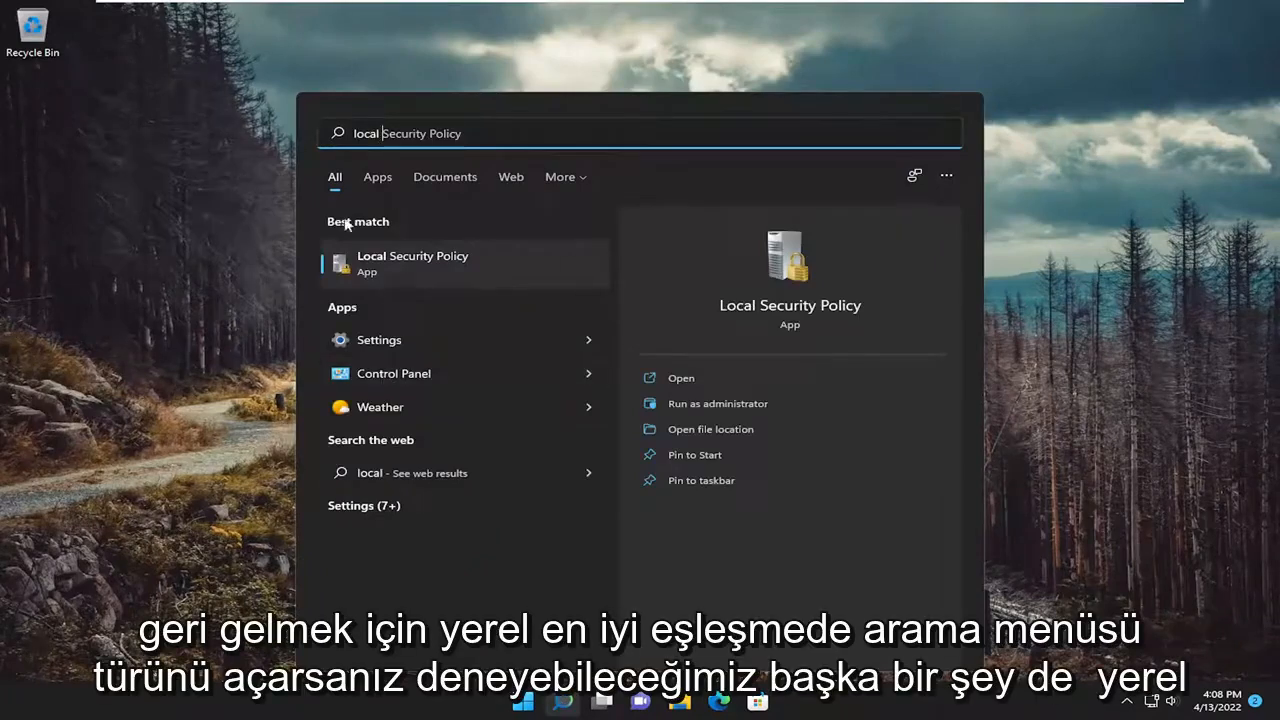
click(391, 262)
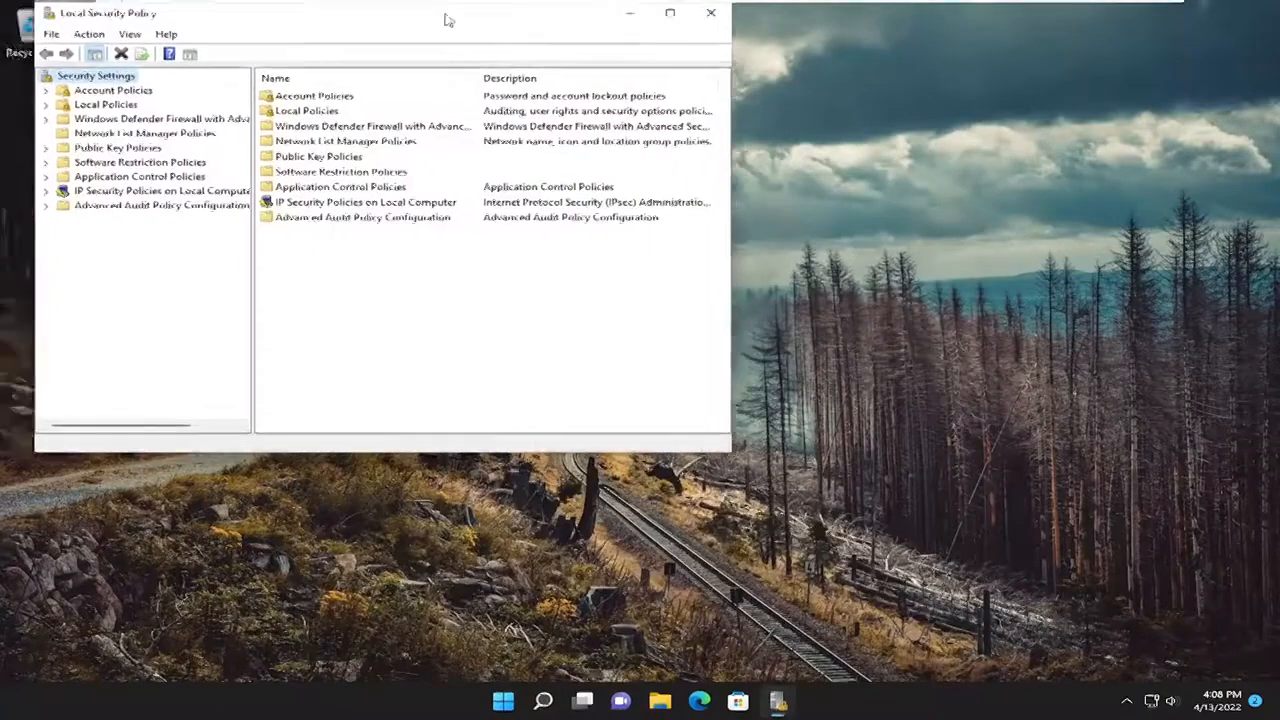
drag(420, 24, 680, 72)
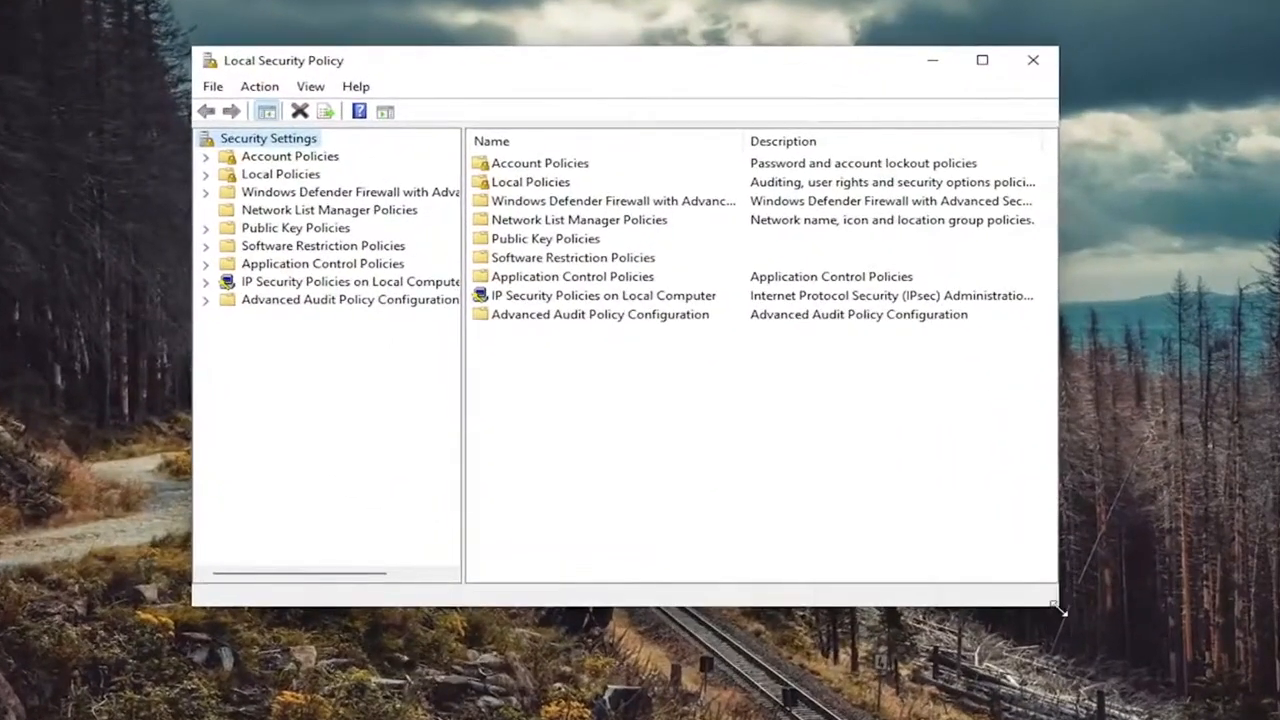
drag(462, 205, 490, 205)
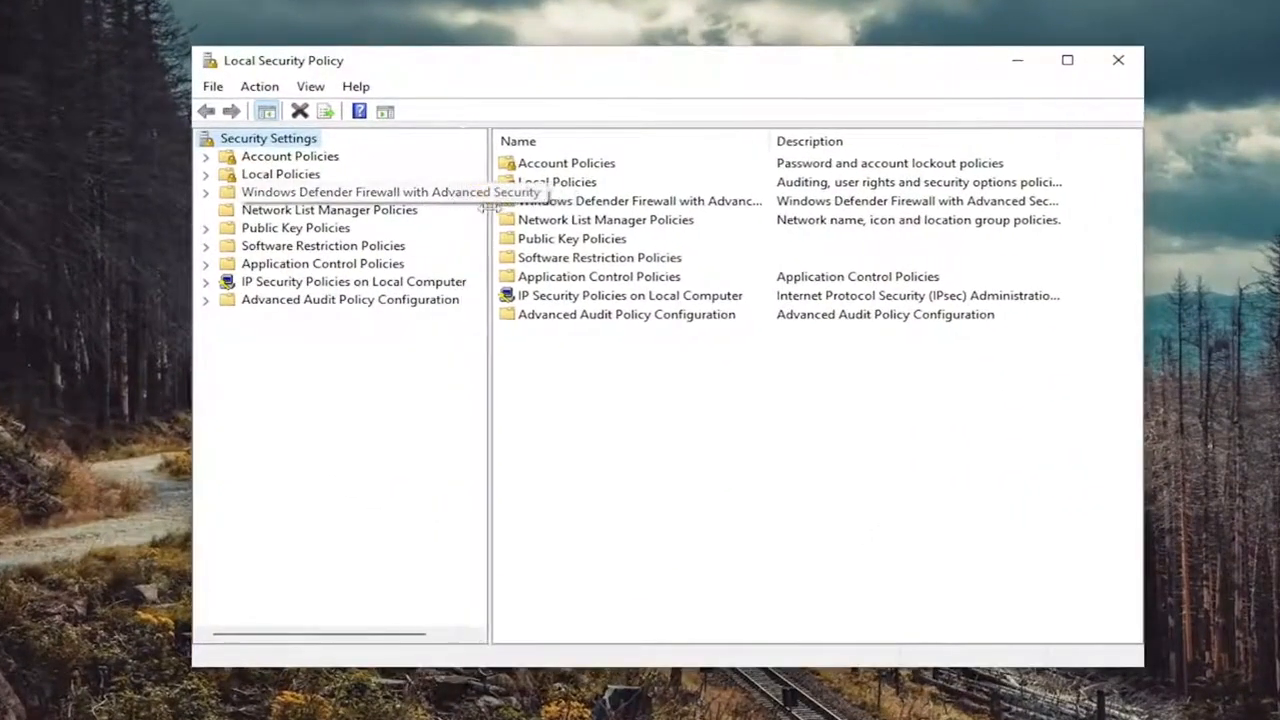
- Under Local Policies > Security Options, set the blank-password console-logon limit policy to Disabled and close the console
double_click(280, 174)
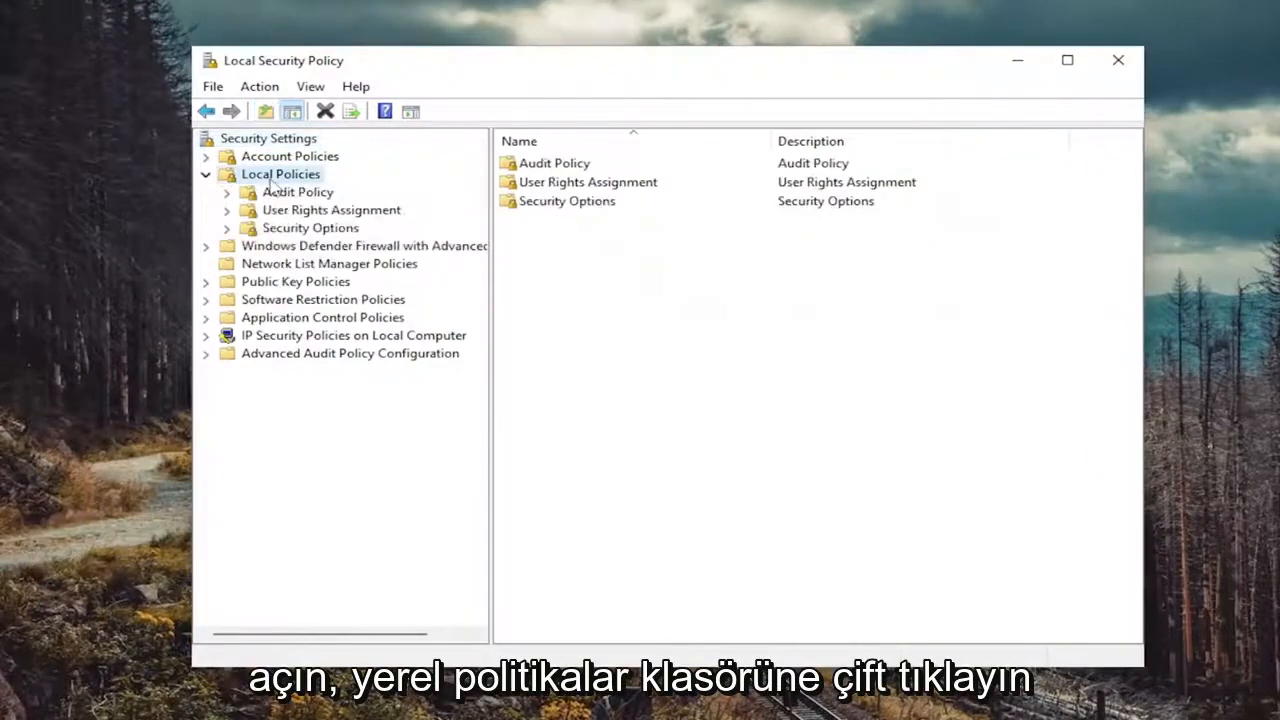
click(310, 228)
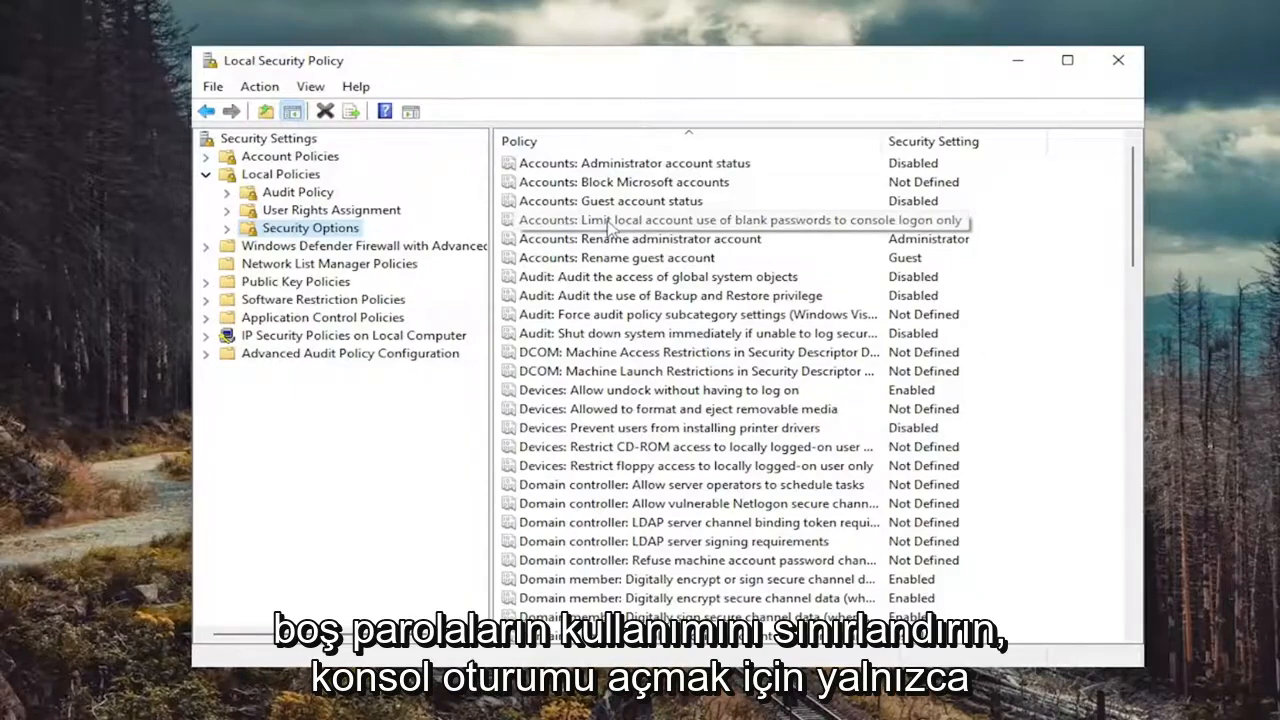
double_click(610, 220)
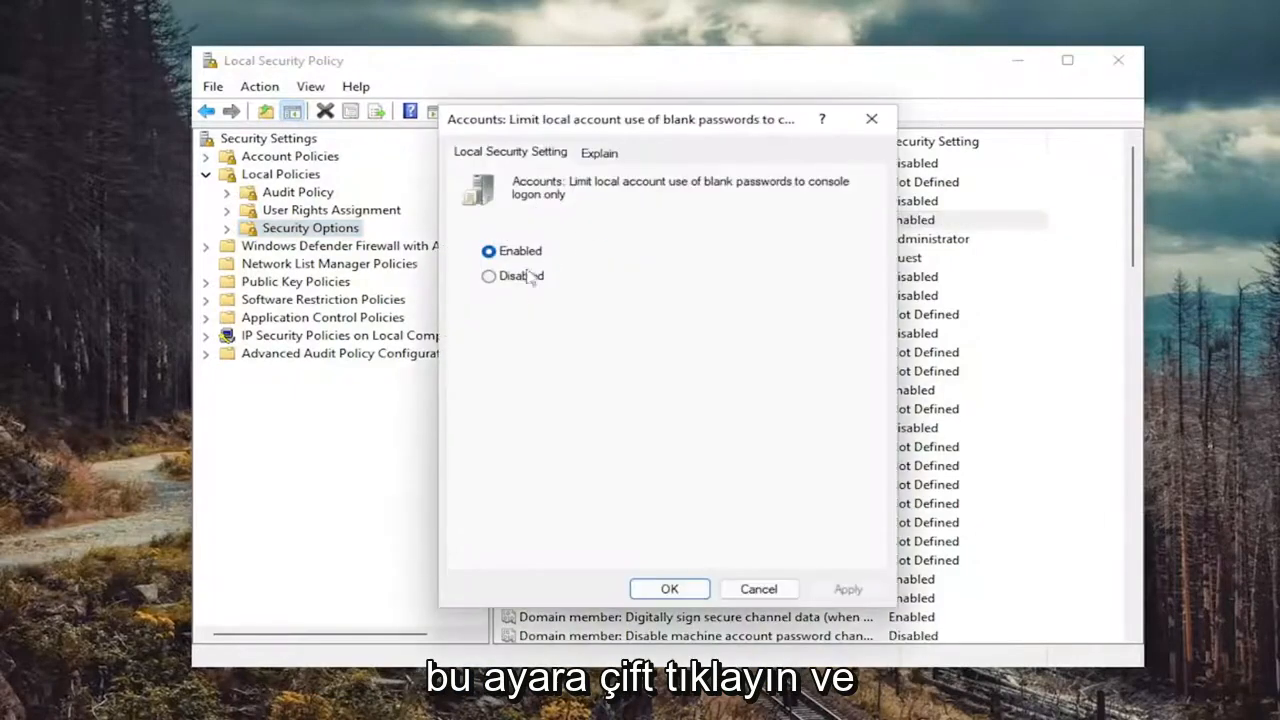
click(489, 276)
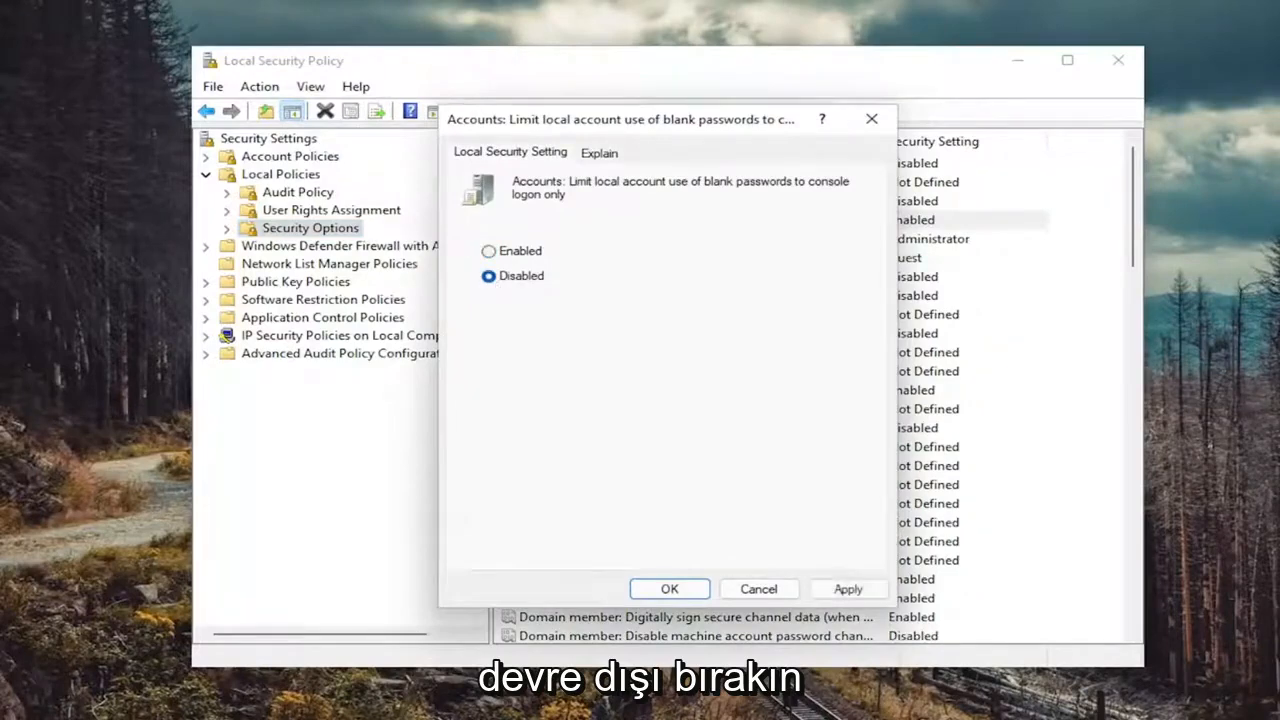
click(840, 589)
click(669, 589)
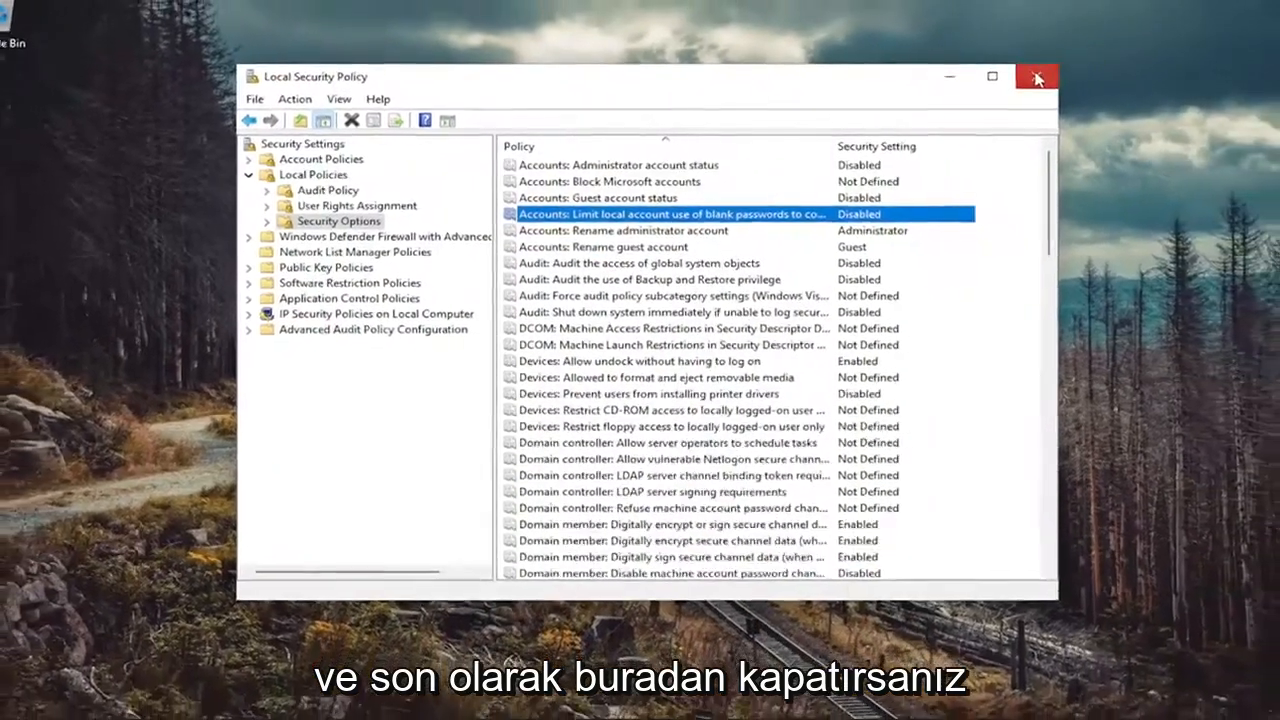
click(1118, 60)
- Launch Control Panel from Windows search
click(563, 702)
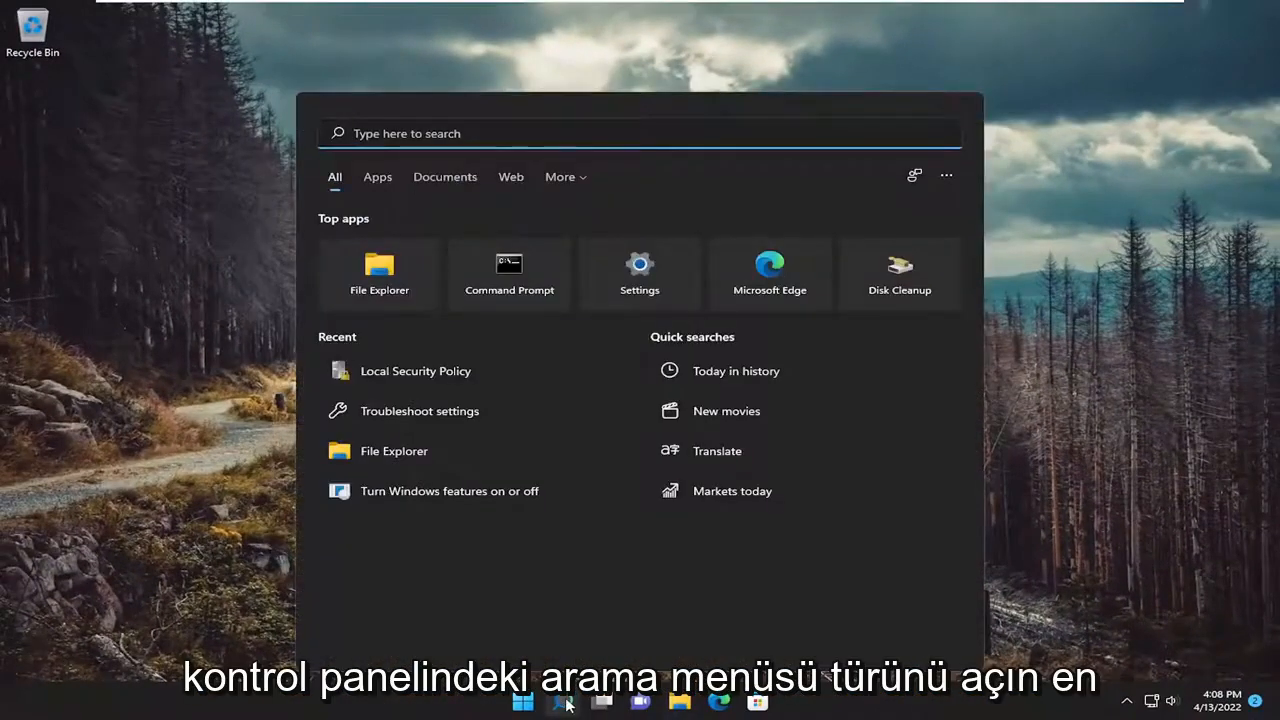
text(control panel)
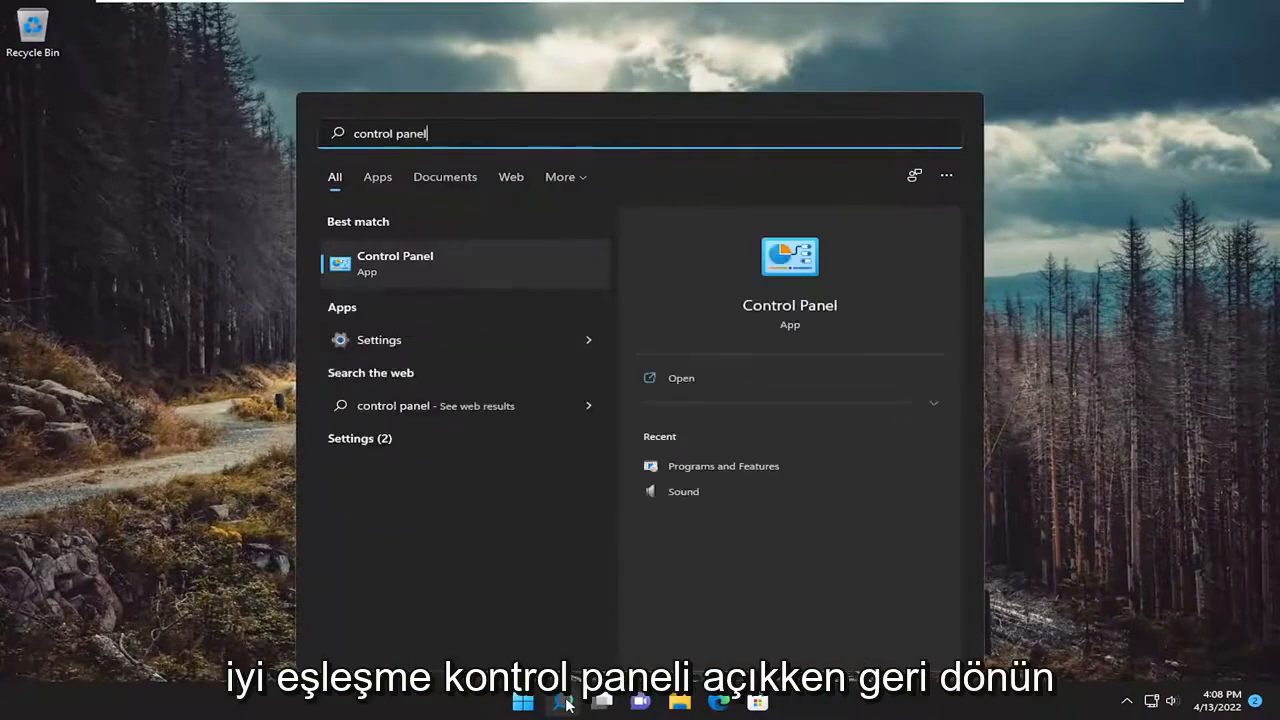
click(430, 263)
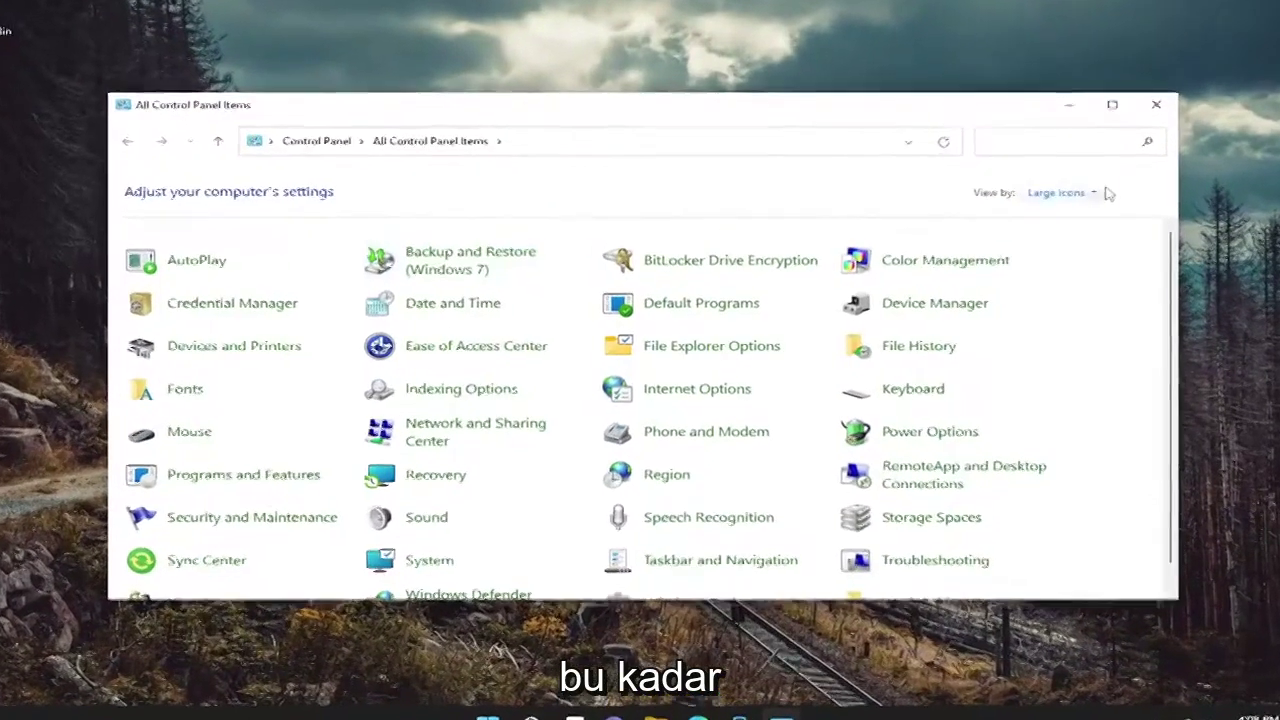
- With Large icons view kept, open Credential Manager in Control Panel and dismiss its error dialog
click(1094, 192)
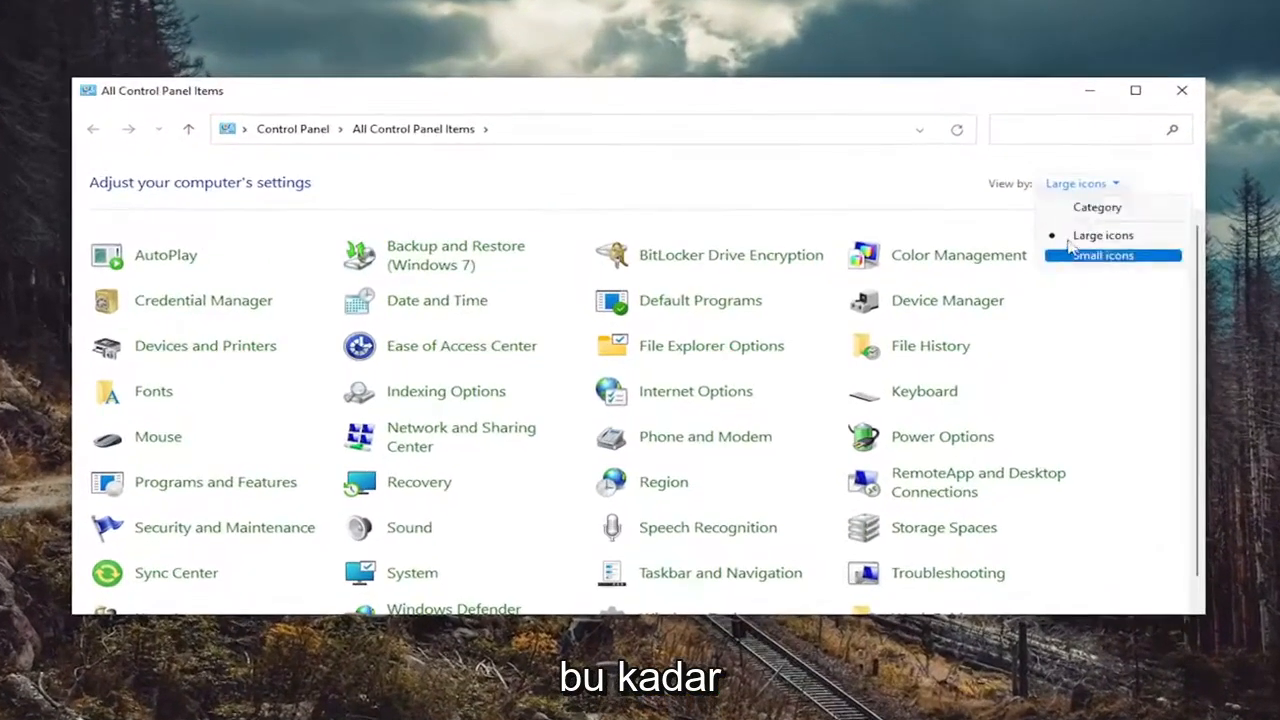
click(1078, 236)
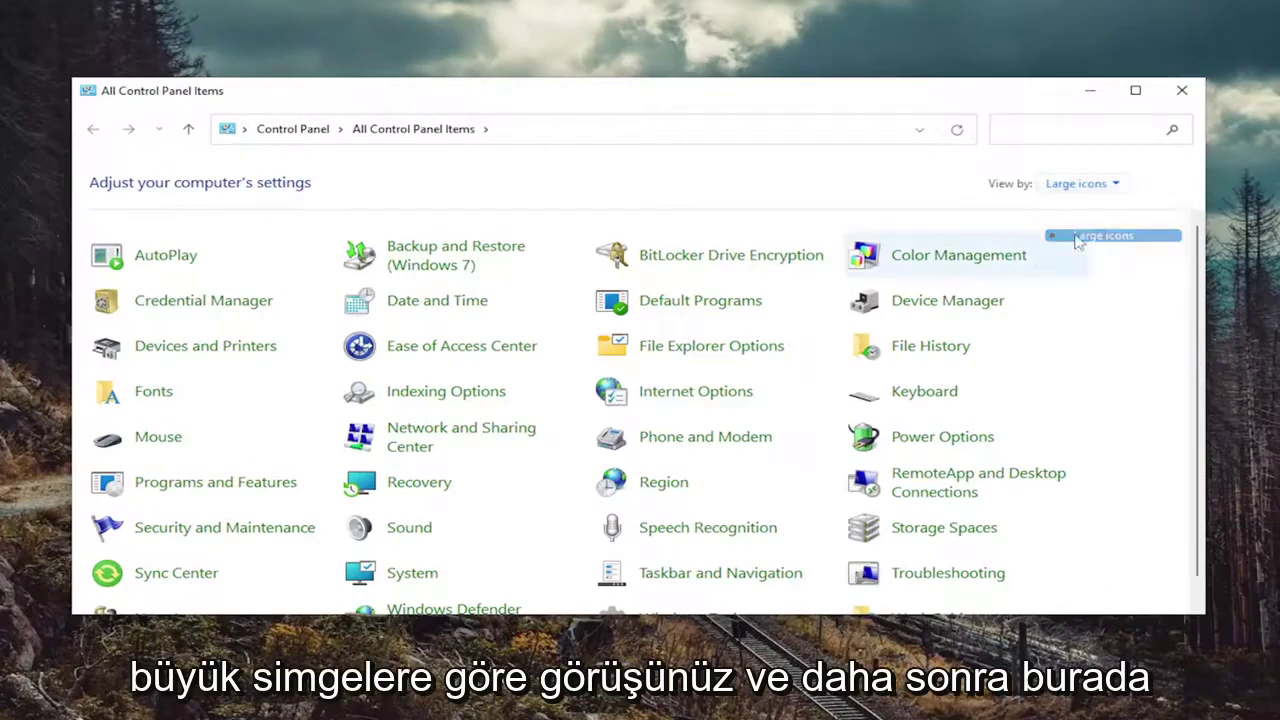
click(214, 308)
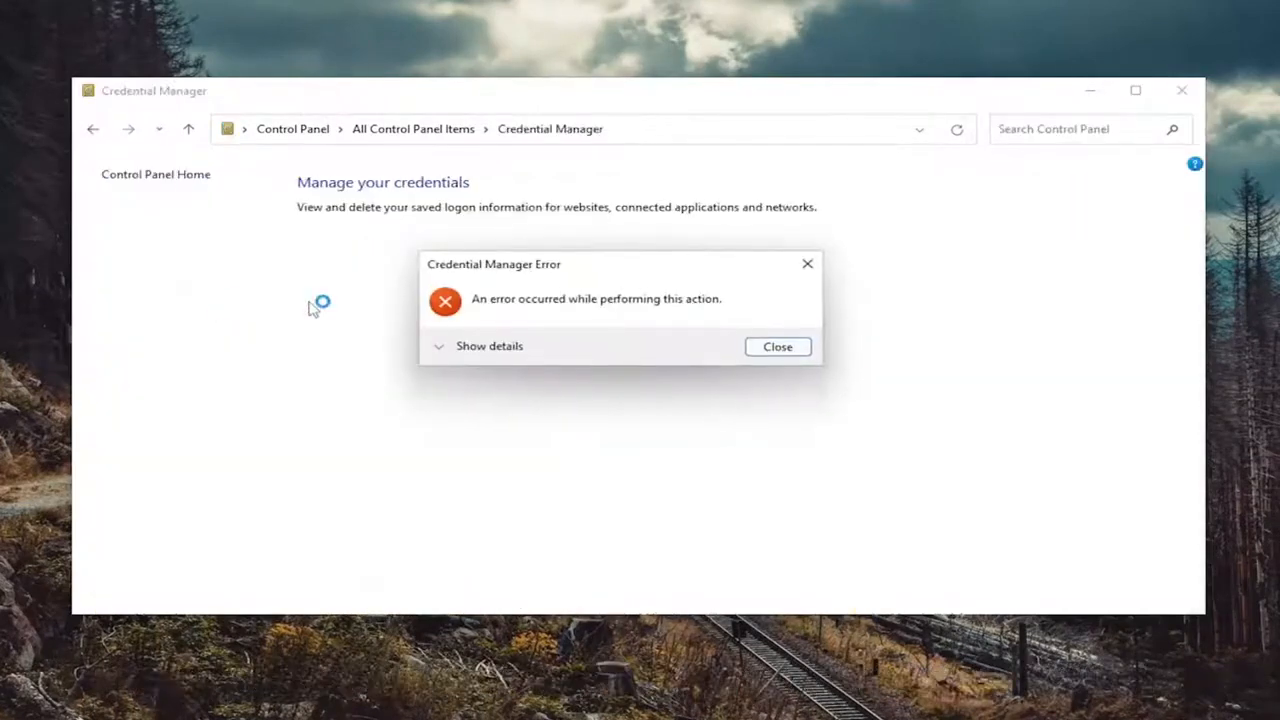
click(778, 347)
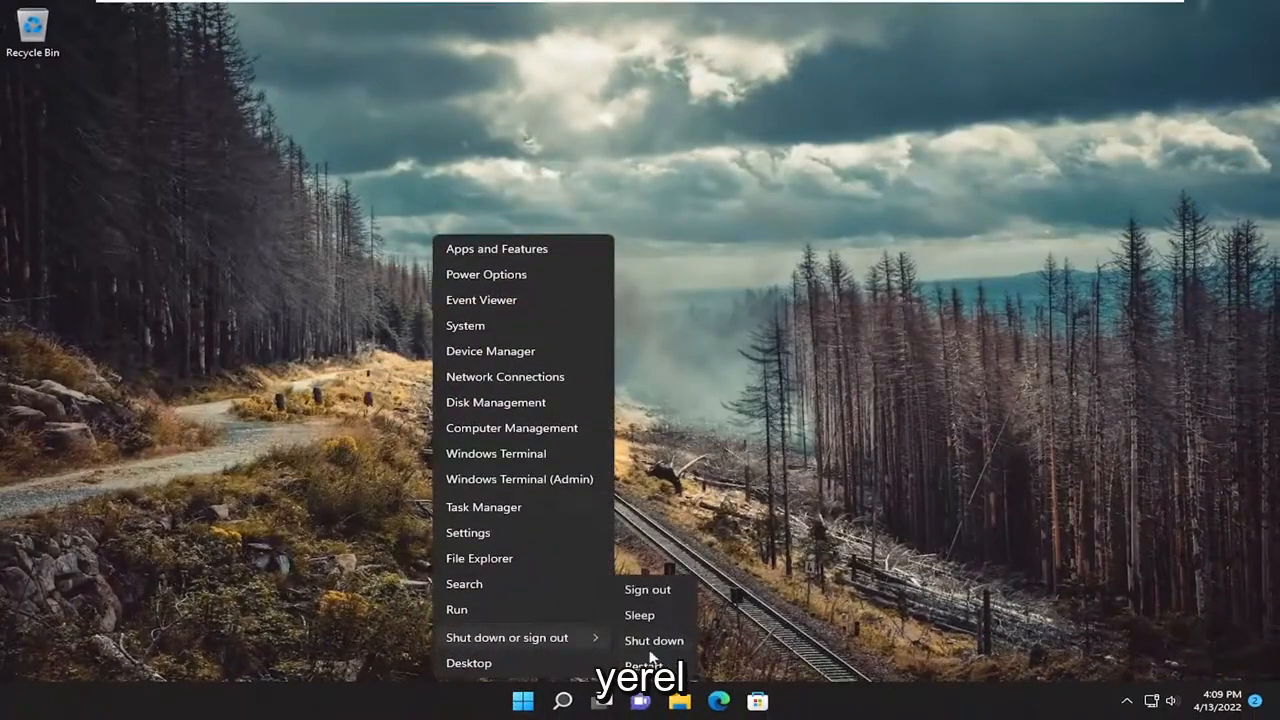
- Choose Restart from the quick system menu to reboot the PC
click(644, 665)
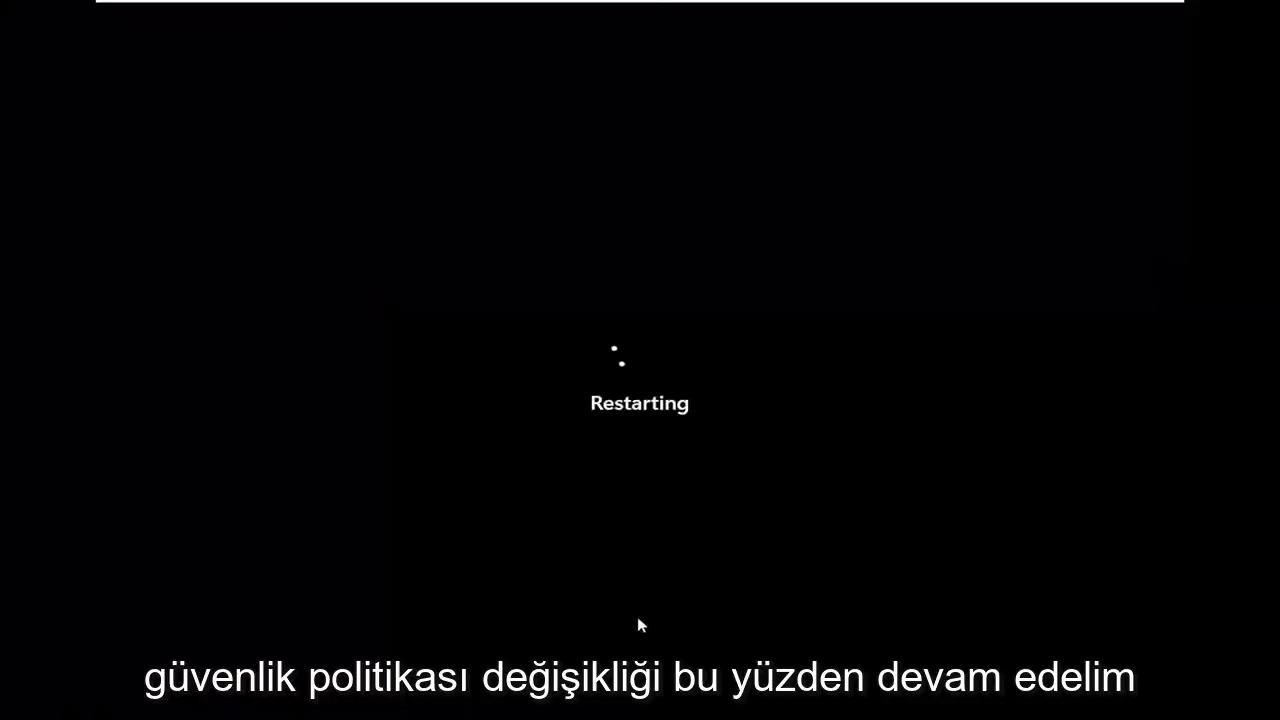